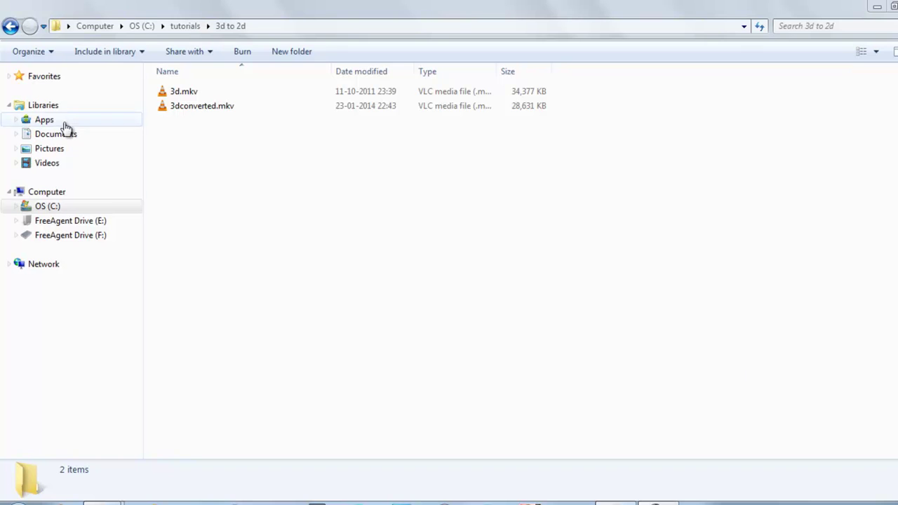
# Step: Launch Avidemux 2.6 (32-bit) from the Start menu and select 3d.mkv in the 3d to 2d folder
pyautogui.press('super')
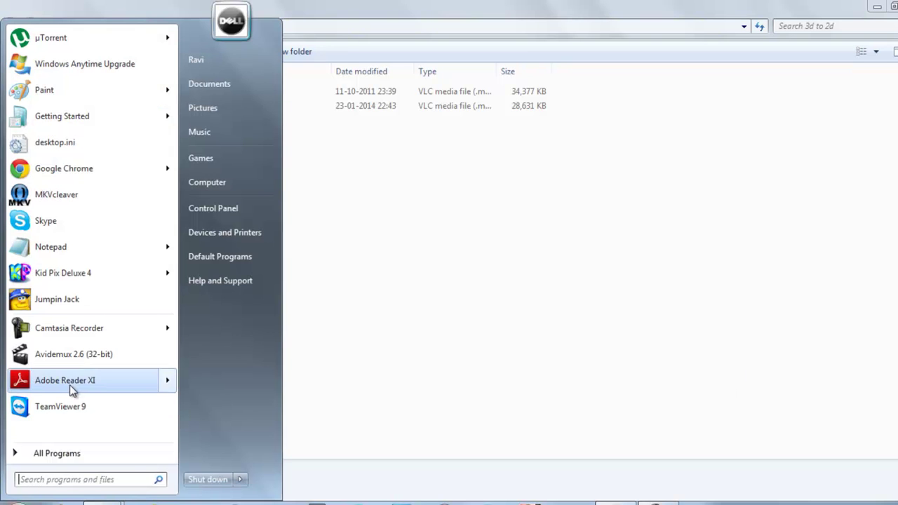
pyautogui.click(91, 359)
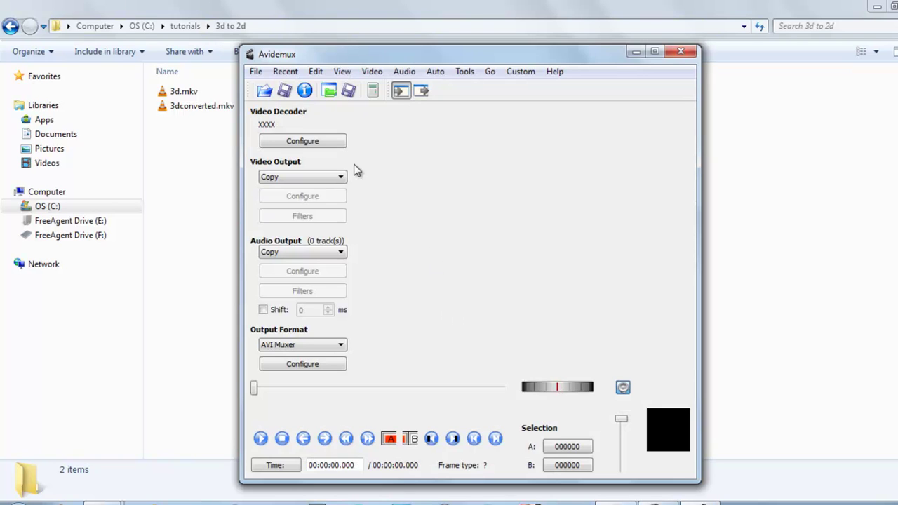
pyautogui.click(177, 92)
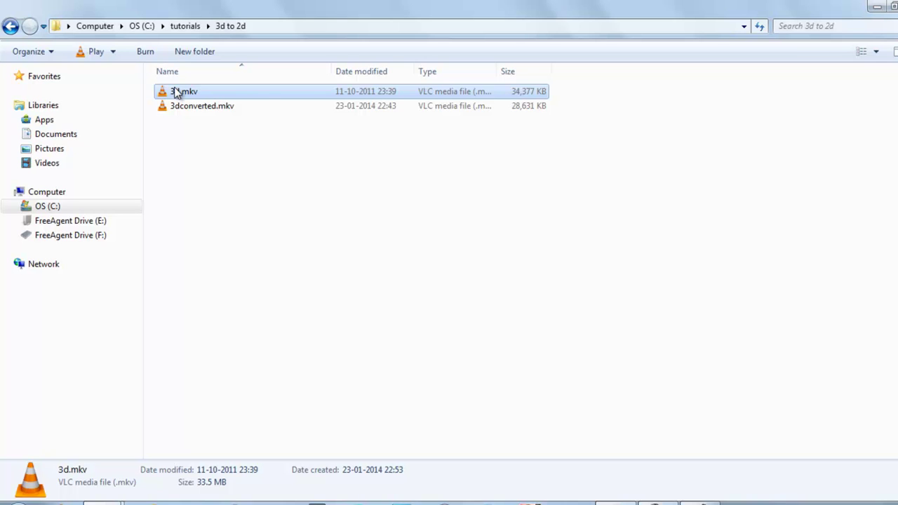
# Step: Check 3d.mkv in MediaInfo (1920*1080 AVC, 59.761 fps, MP3 audio), then close the report
pyautogui.rightClick(176, 93)
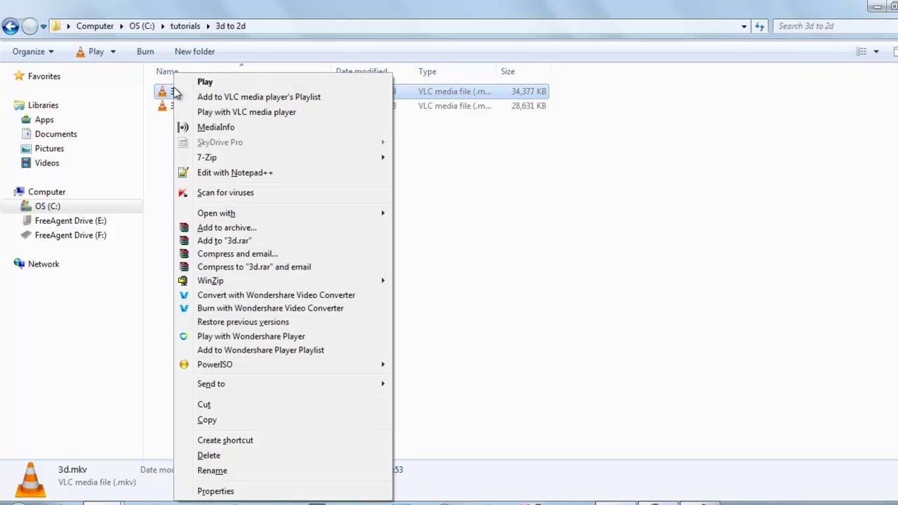
pyautogui.click(243, 129)
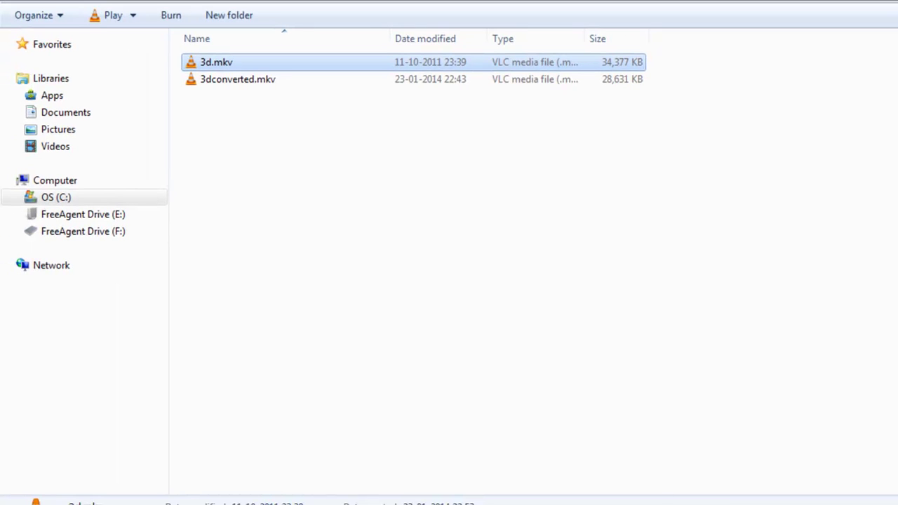
pyautogui.moveTo(777, 504)
pyautogui.click(777, 466)
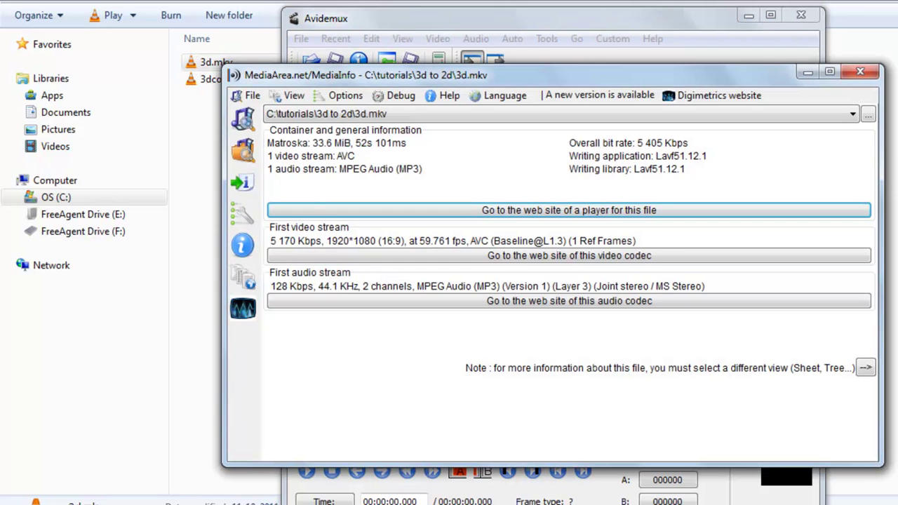
pyautogui.hotkey('alt', 'F4')
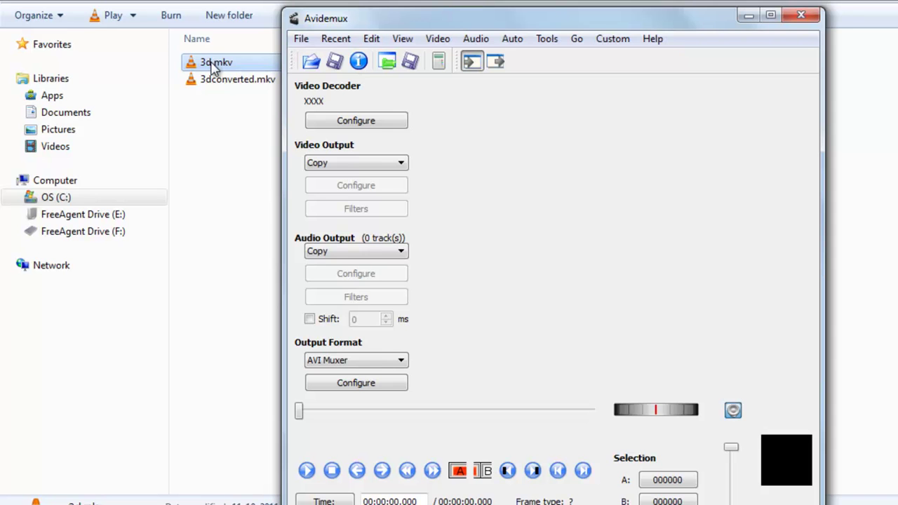
# Step: Load 3d.mkv into Avidemux and switch the video output from Copy to Mpeg4 AVC (x264)
pyautogui.moveTo(213, 68); pyautogui.dragTo(633, 213)
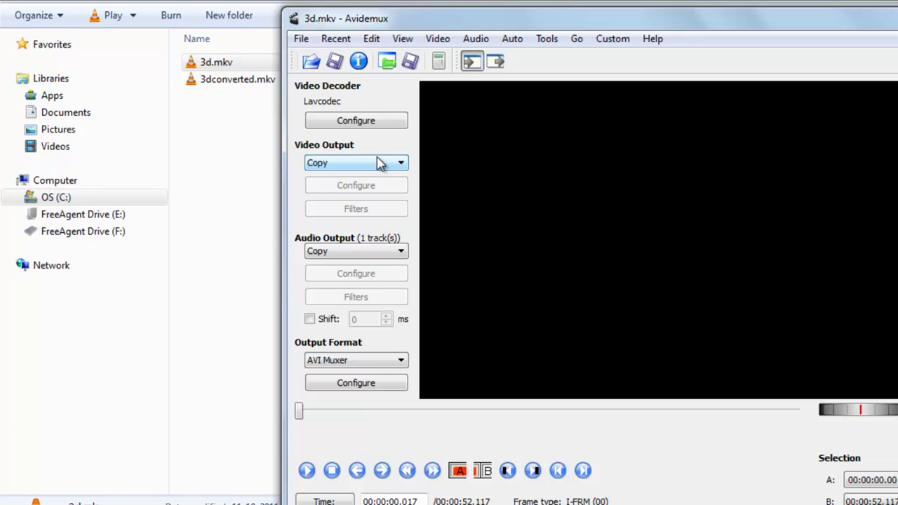
pyautogui.click(380, 163)
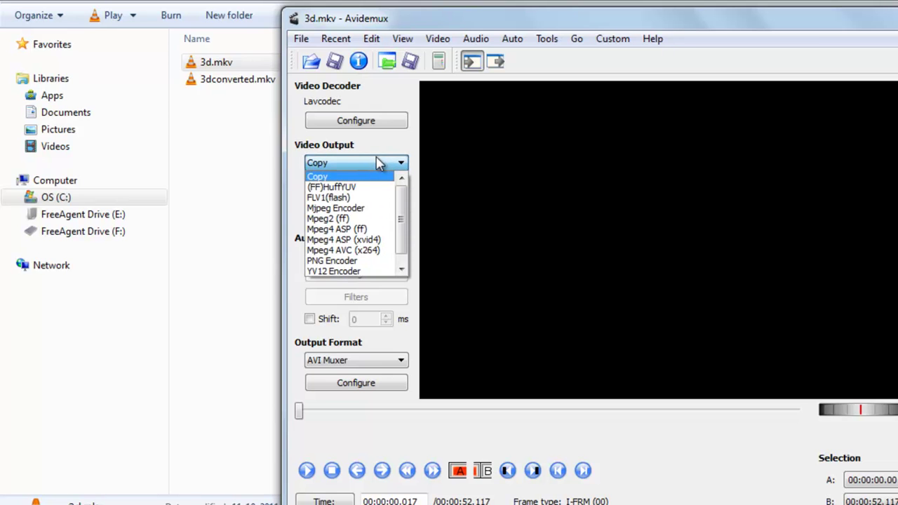
pyautogui.click(370, 256)
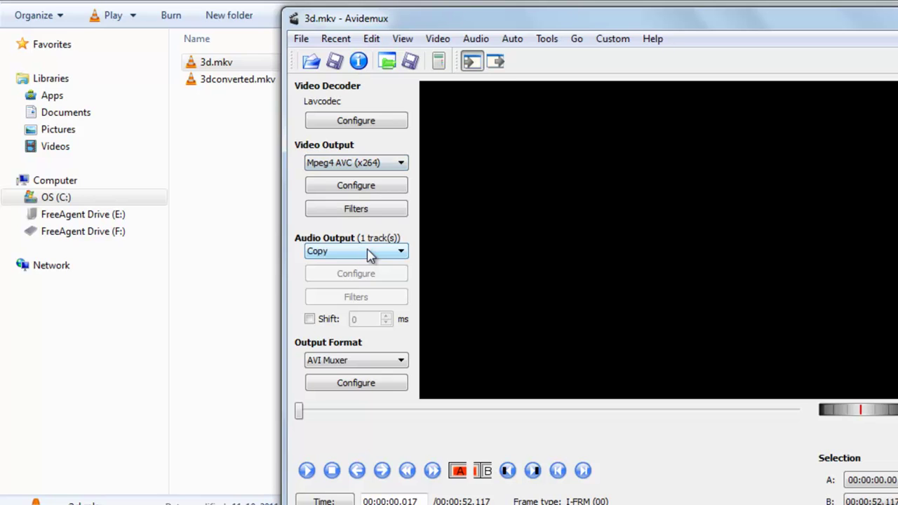
pyautogui.click(377, 208)
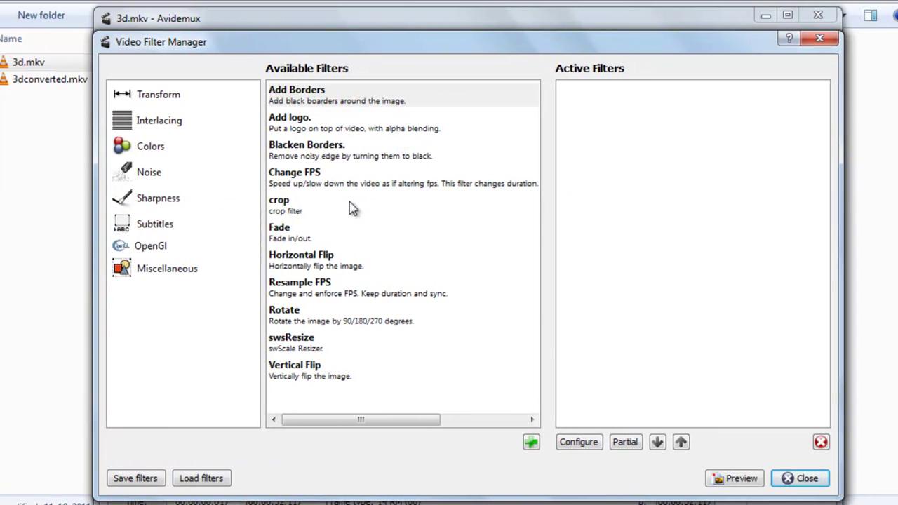
# Step: Add a crop filter with Left set to 960, giving 960x1080, and preview it
pyautogui.click(524, 208)
pyautogui.doubleClick(327, 206)
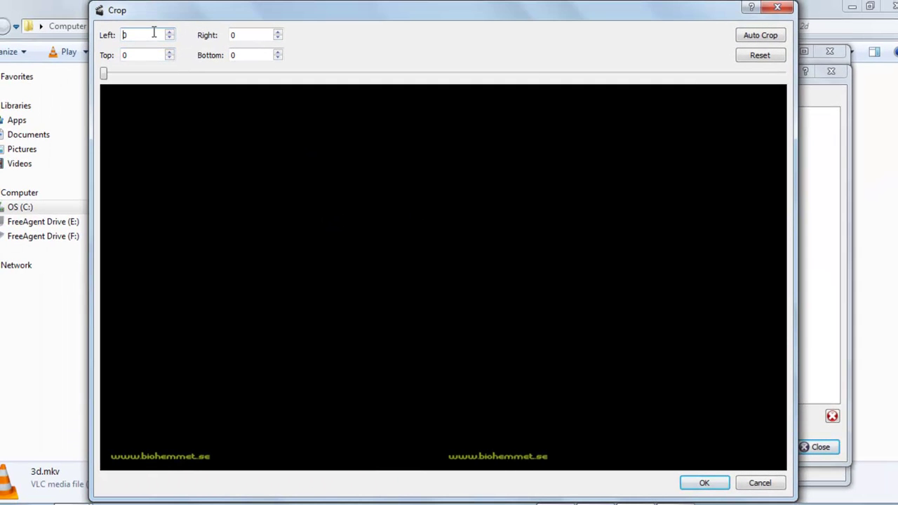
pyautogui.click(154, 33)
pyautogui.doubleClick(144, 38)
pyautogui.write('960')
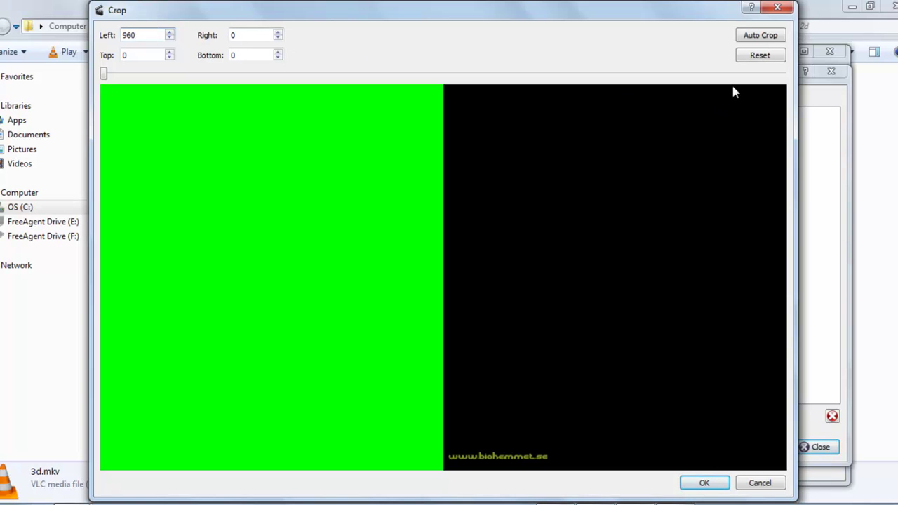
pyautogui.click(703, 482)
pyautogui.click(759, 447)
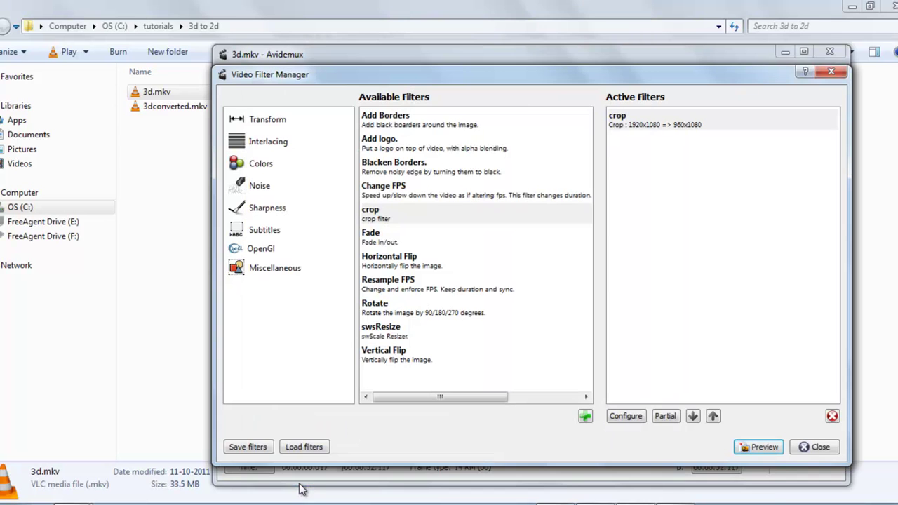
# Step: Add an swsResize filter with aspect ratio unlocked and width 1920, restoring 1920x1080
pyautogui.click(296, 482)
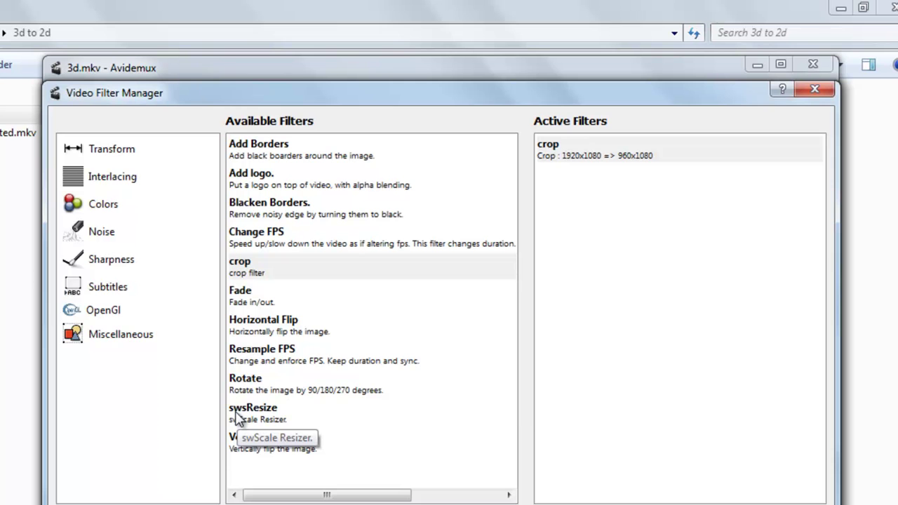
pyautogui.click(238, 418)
pyautogui.doubleClick(238, 418)
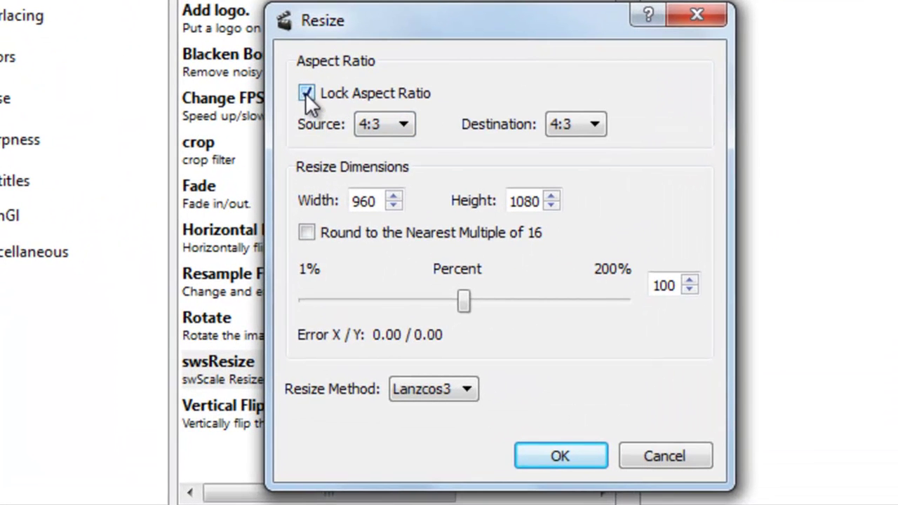
pyautogui.click(306, 93)
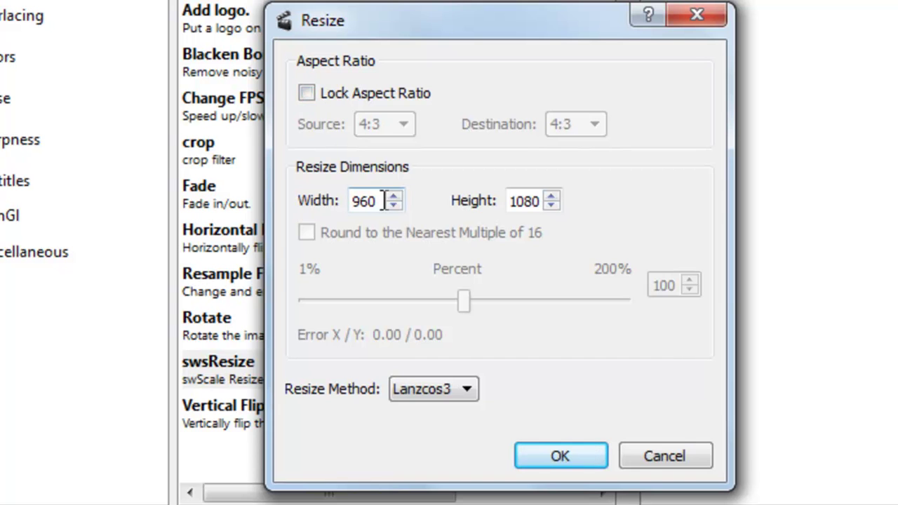
pyautogui.moveTo(379, 201); pyautogui.dragTo(353, 204)
pyautogui.write('1920')
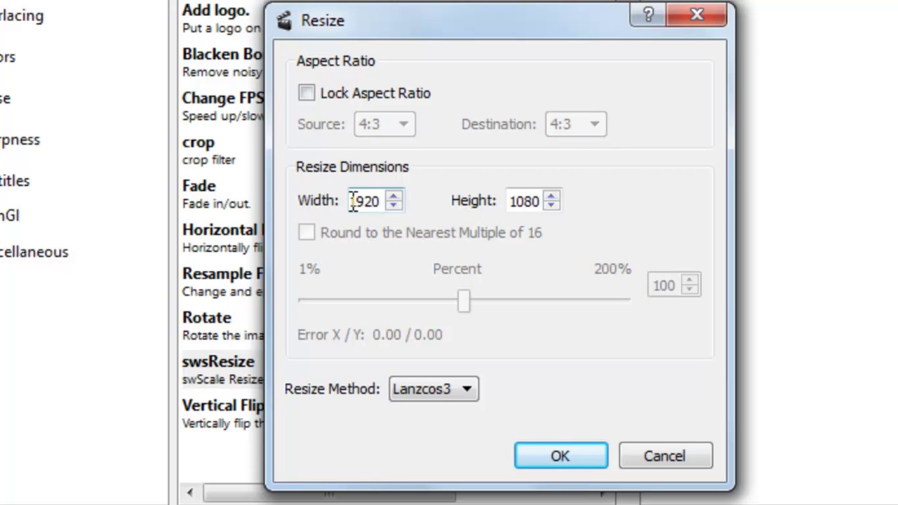
pyautogui.click(570, 453)
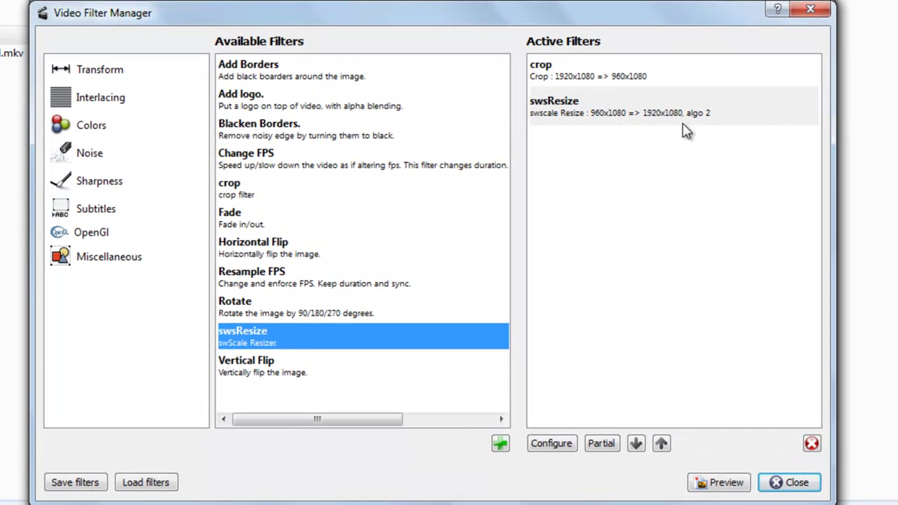
pyautogui.click(793, 482)
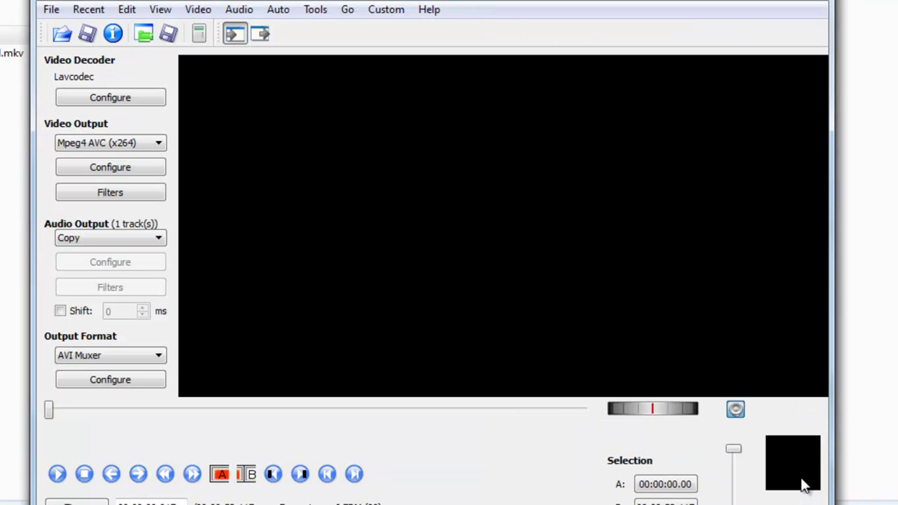
# Step: Change the output format from AVI Muxer to Mkv Muxer and choose File > Save
pyautogui.click(143, 361)
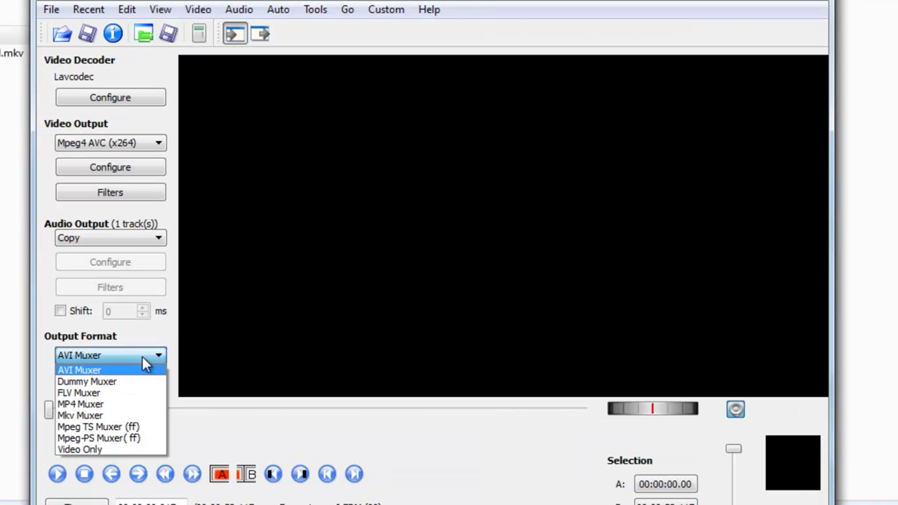
pyautogui.click(112, 415)
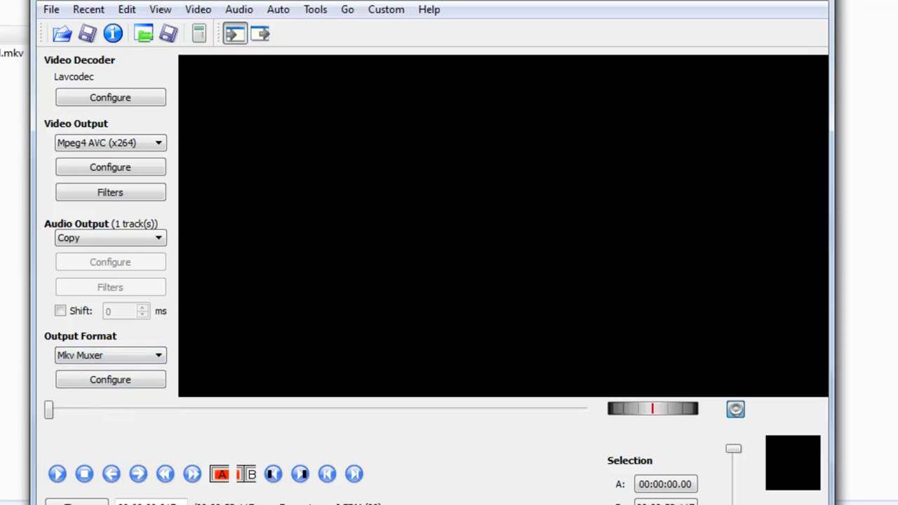
pyautogui.click(52, 10)
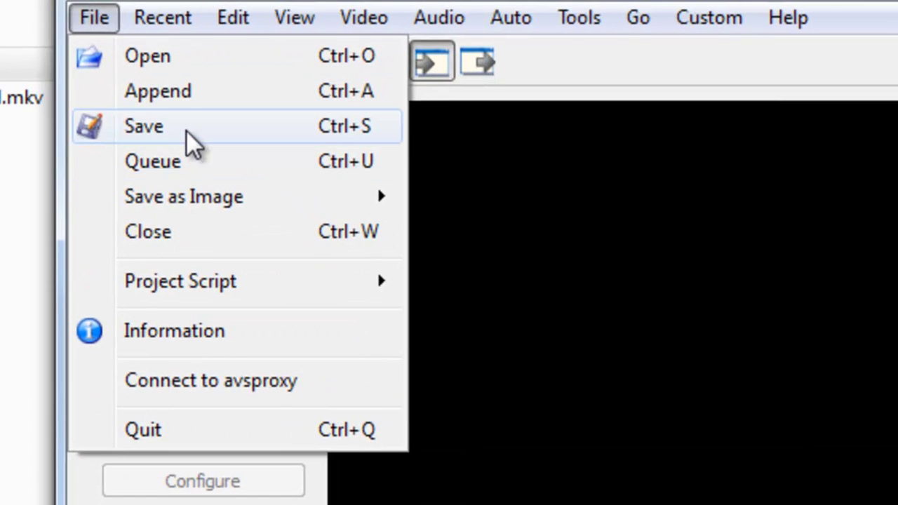
pyautogui.click(137, 98)
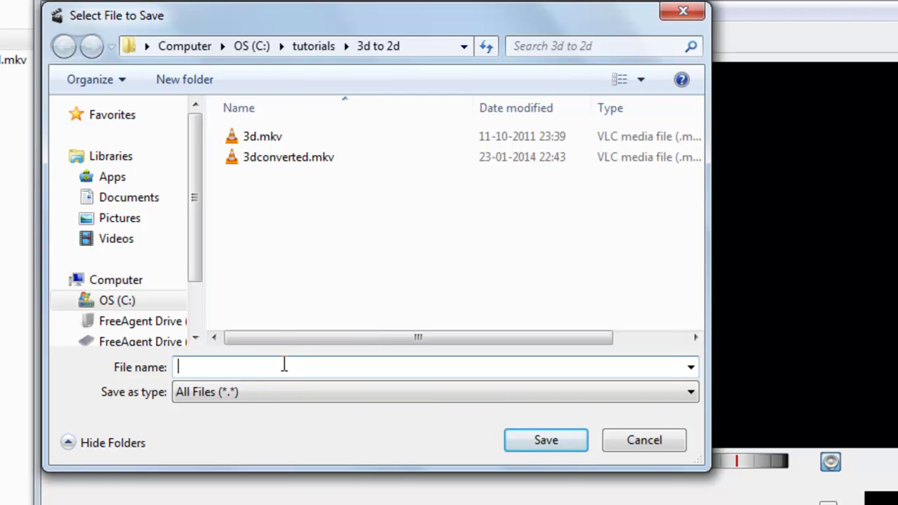
# Step: Save the output as '2d' in the 3d to 2d folder to start encoding
pyautogui.write('2d')
pyautogui.click(570, 442)
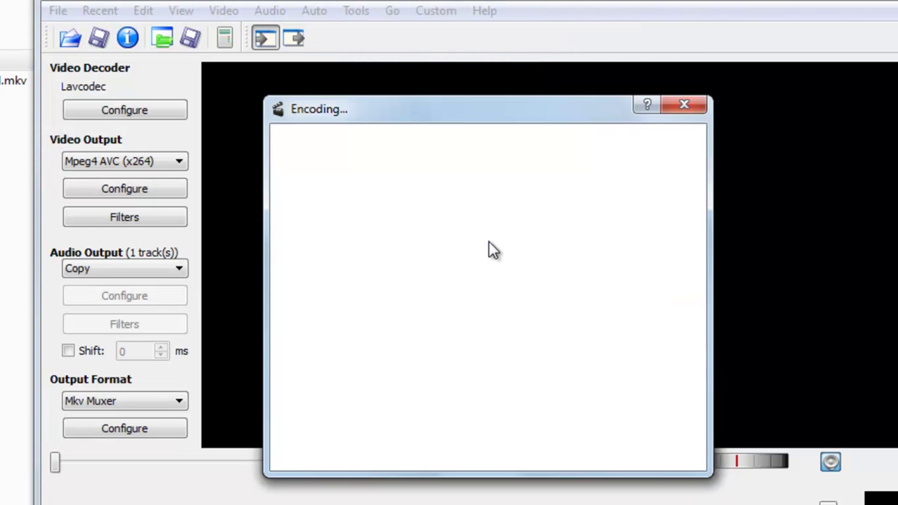